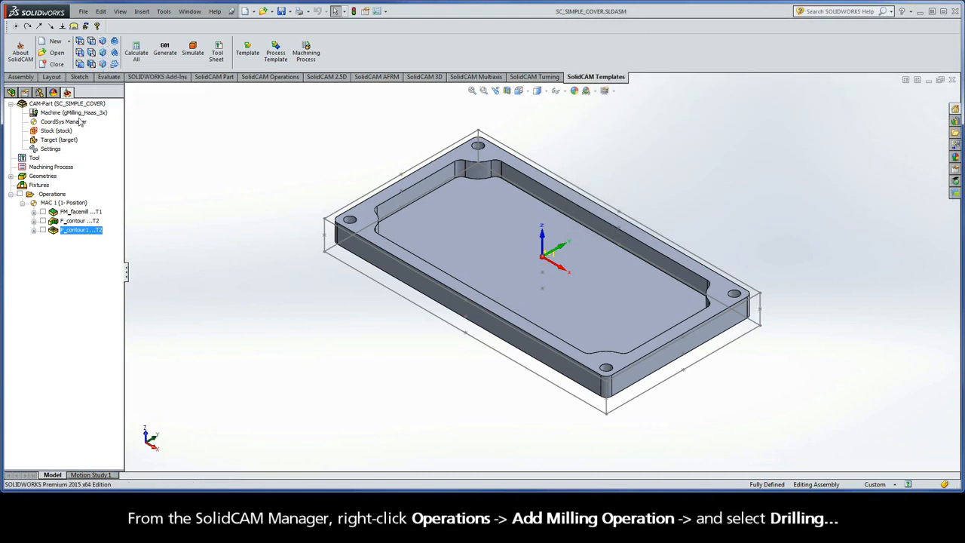
# Add a Drilling milling operation to the CAM-Part's operations
pyautogui.rightClick(50, 196)
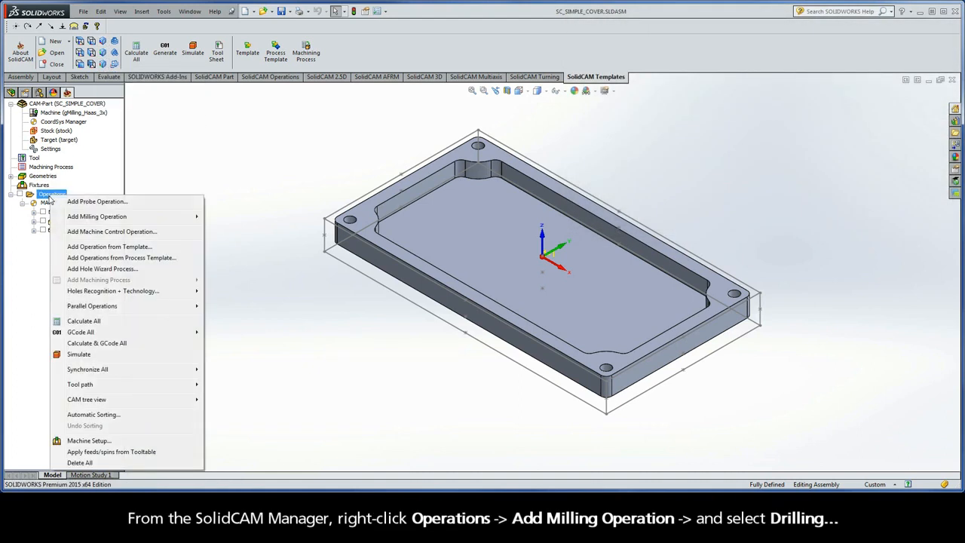
pyautogui.moveTo(84, 218)
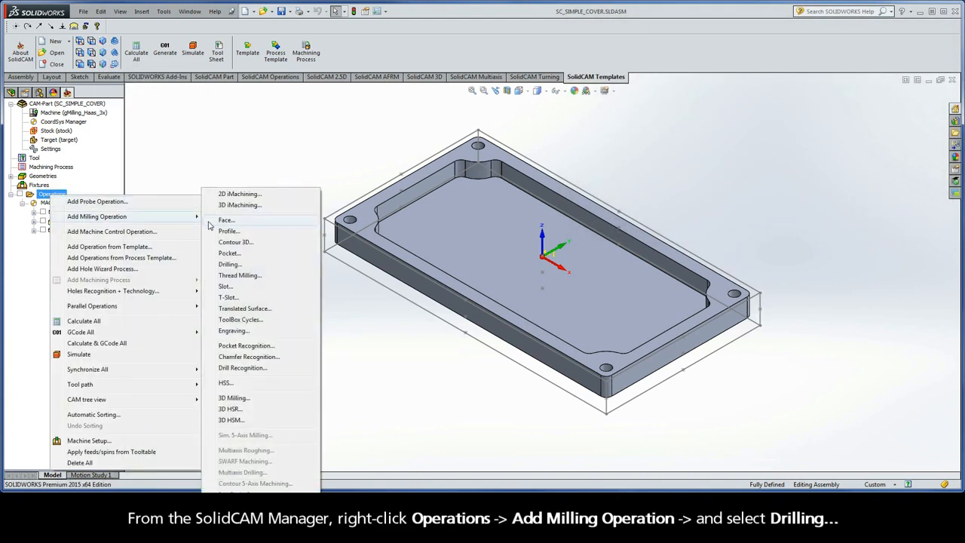
pyautogui.click(230, 265)
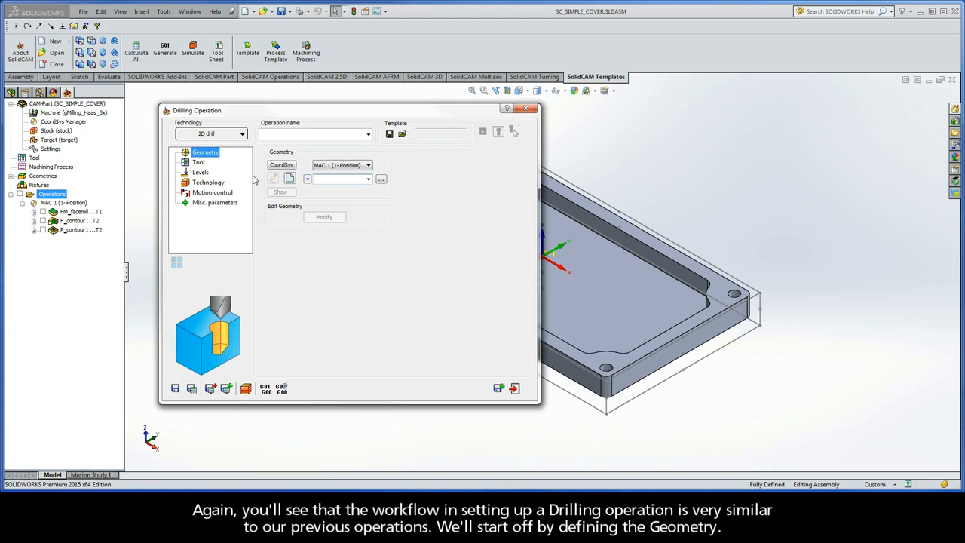
# Define a new drill geometry with Multi-positions by picking the model's top face to capture its corner hole centers, and accept it
pyautogui.click(290, 180)
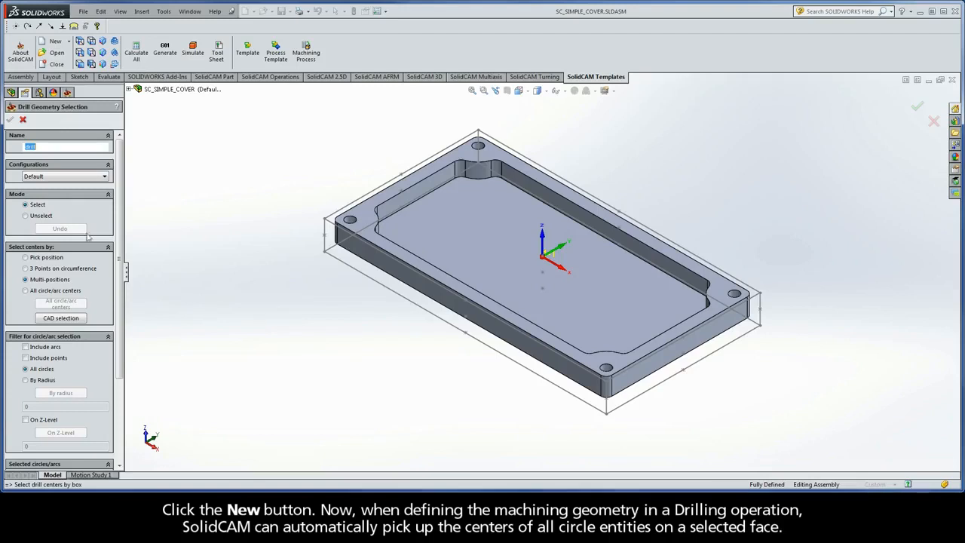
pyautogui.click(25, 281)
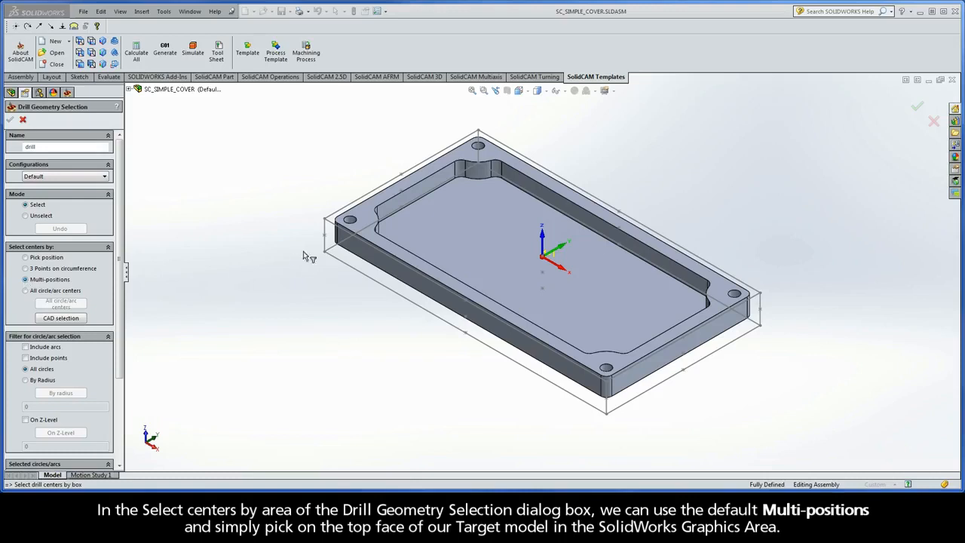
pyautogui.click(365, 215)
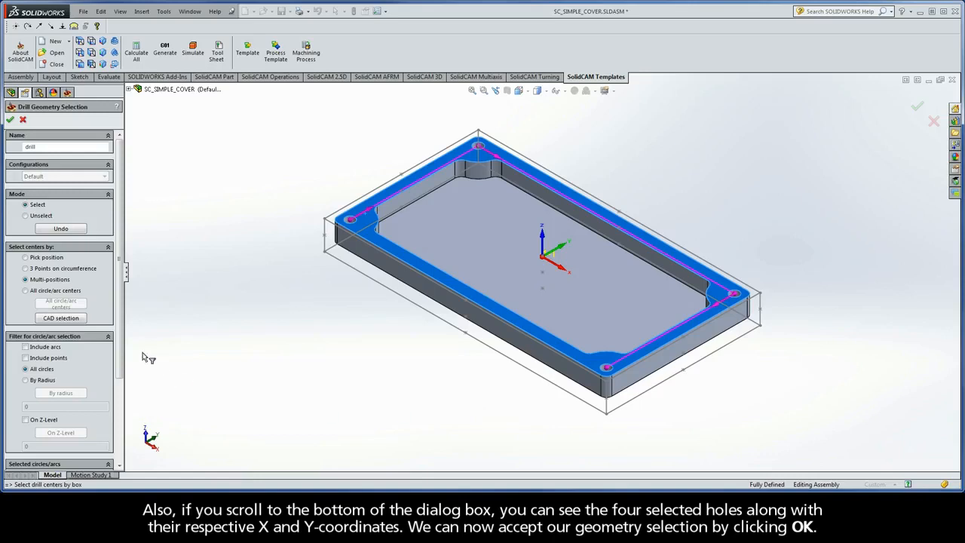
pyautogui.scroll(-5, 122, 411)
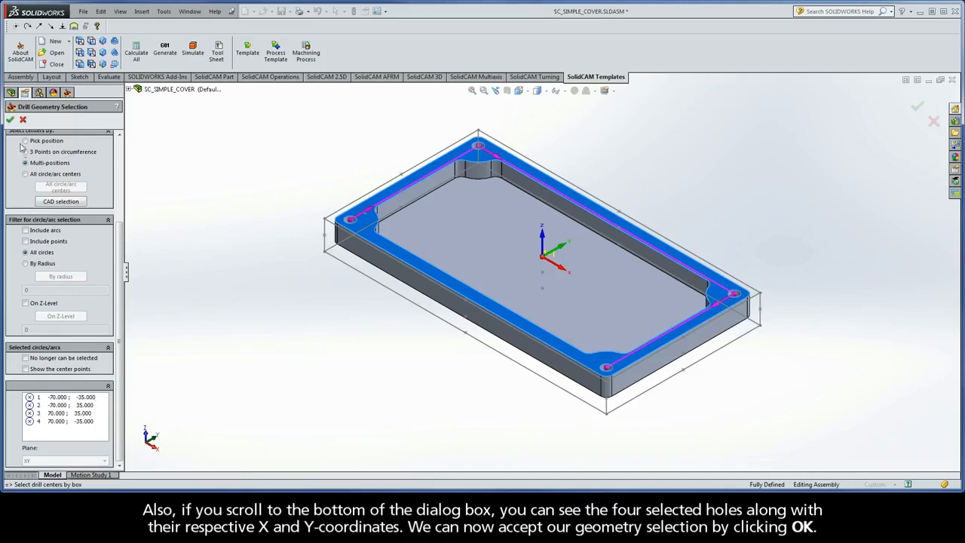
pyautogui.click(10, 120)
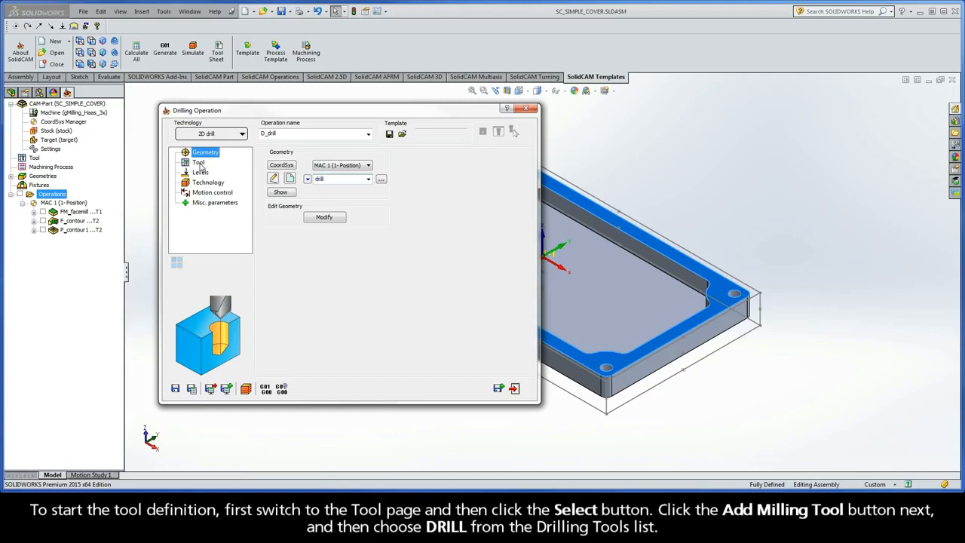
# Add a new DRILL tool for the operation with a diameter of 5 mm and an arbor diameter of 5 mm
pyautogui.click(198, 163)
pyautogui.click(330, 309)
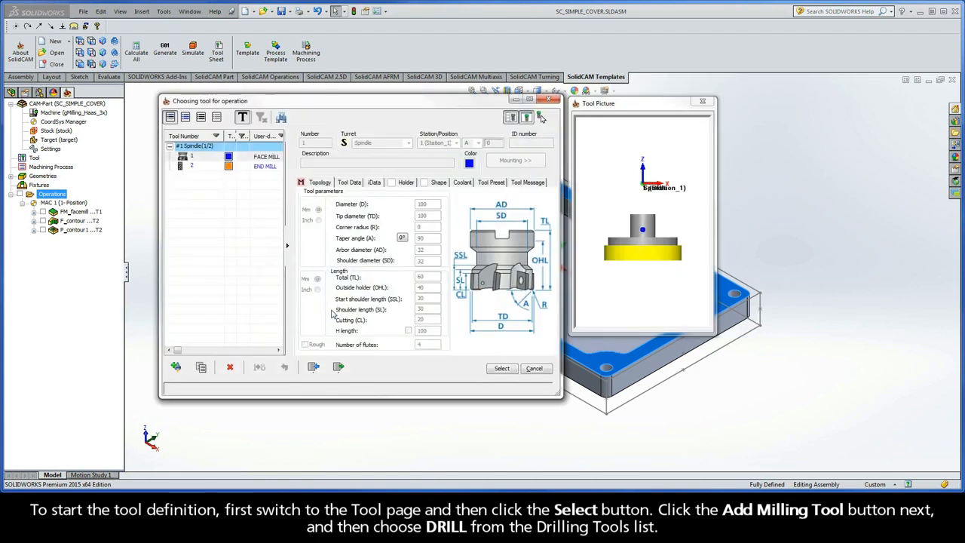
pyautogui.click(176, 367)
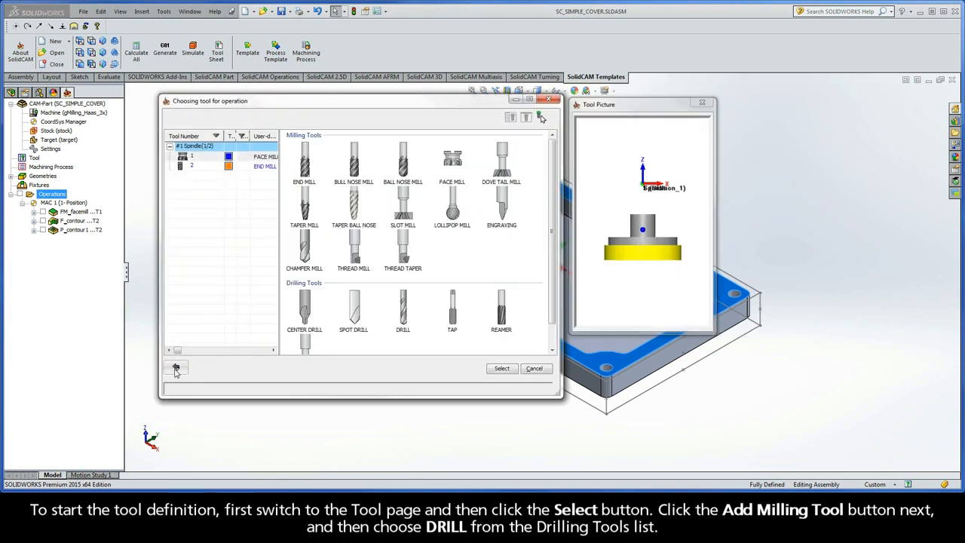
pyautogui.click(398, 312)
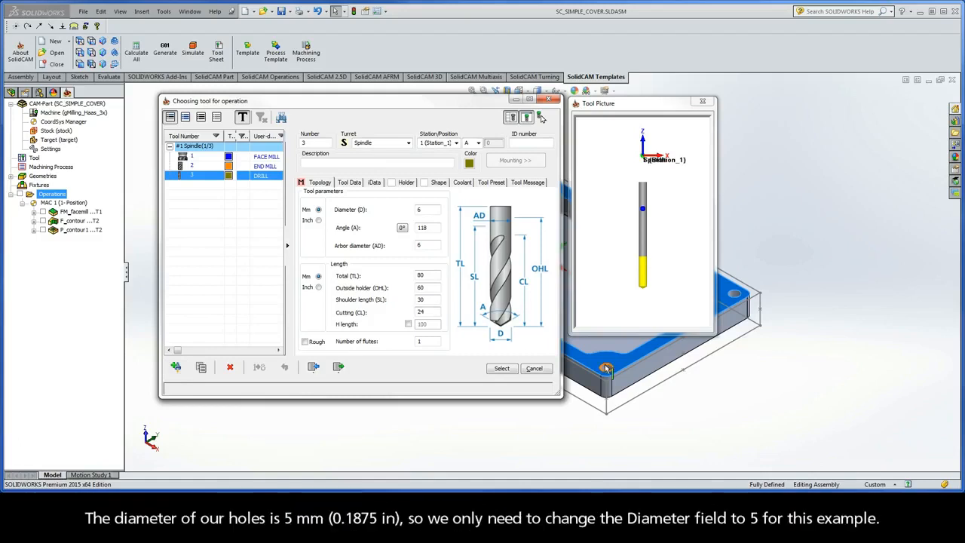
pyautogui.click(426, 211)
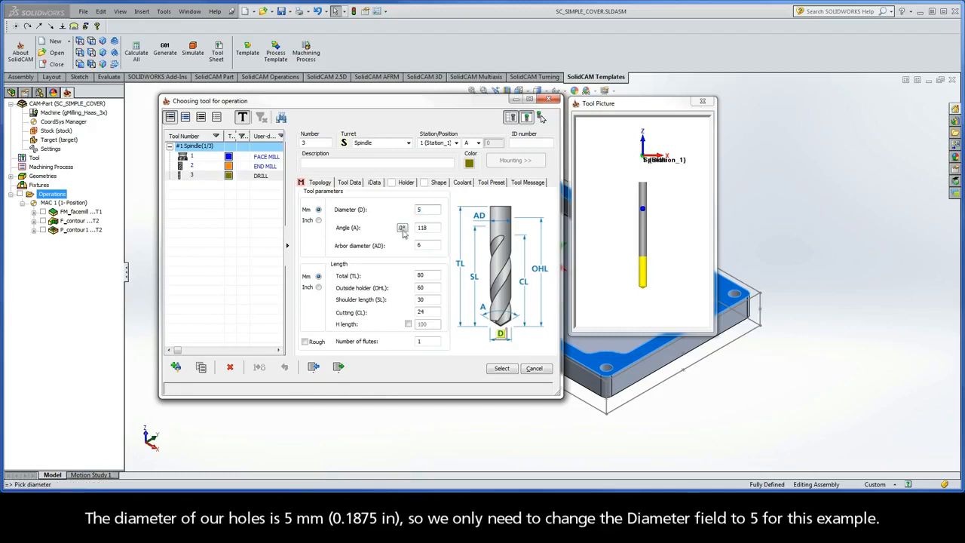
pyautogui.click(427, 245)
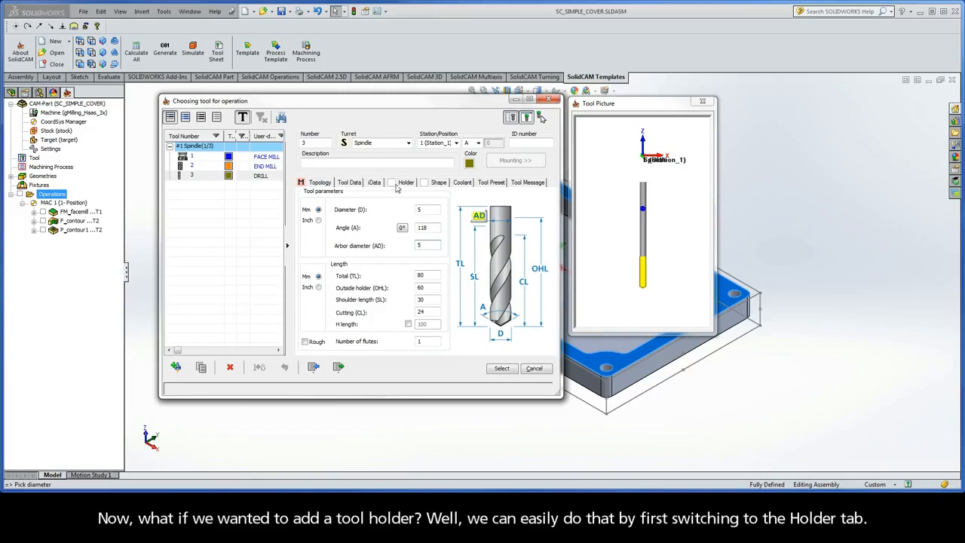
# Assign the global Shape-type holder HSK A 63 ER 16x80 to the drill
pyautogui.click(406, 183)
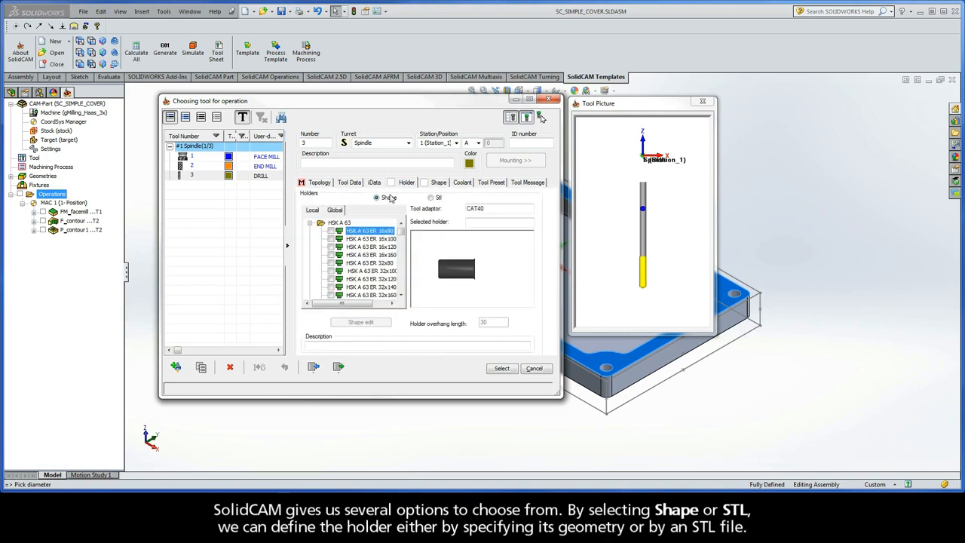
pyautogui.click(431, 198)
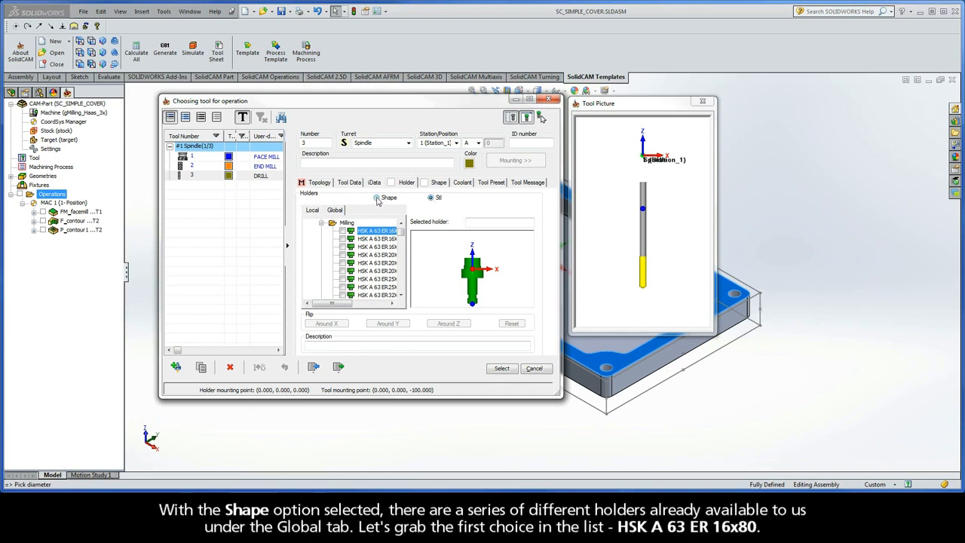
pyautogui.click(377, 198)
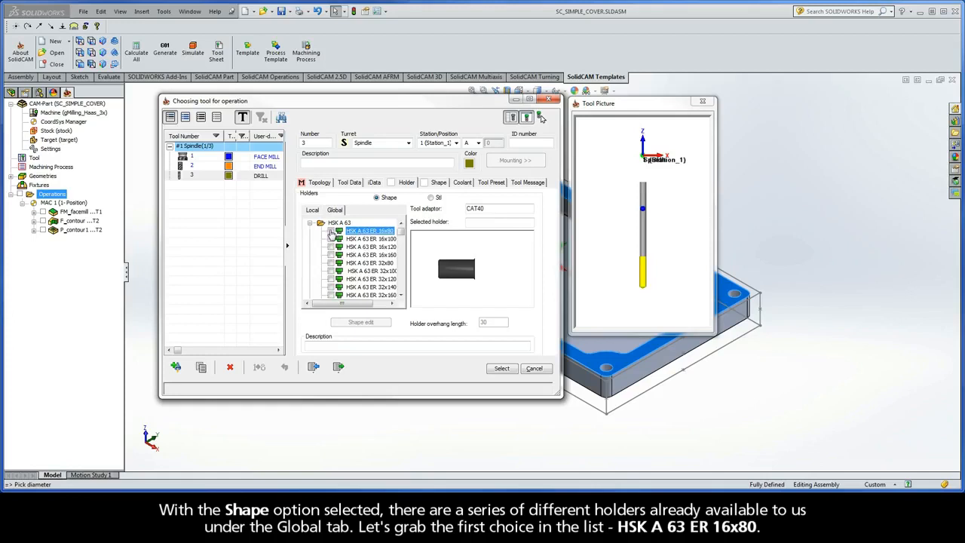
pyautogui.click(332, 231)
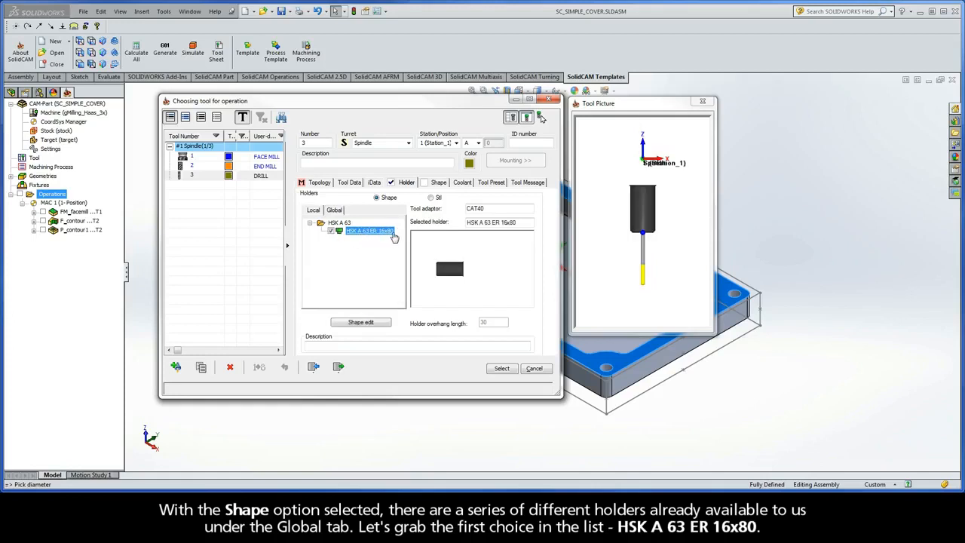
# Examine the holder's 3D shape and profile parameters, and inspect the drill mounted in the holder in the tool preview
pyautogui.click(360, 323)
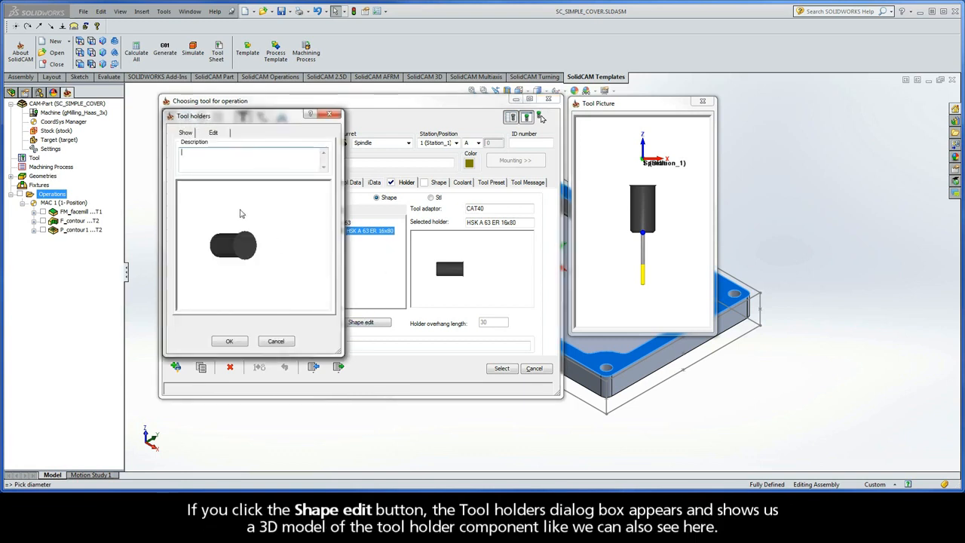
pyautogui.moveTo(245, 237); pyautogui.dragTo(260, 239, button='middle')
pyautogui.scroll(5, 261, 238)
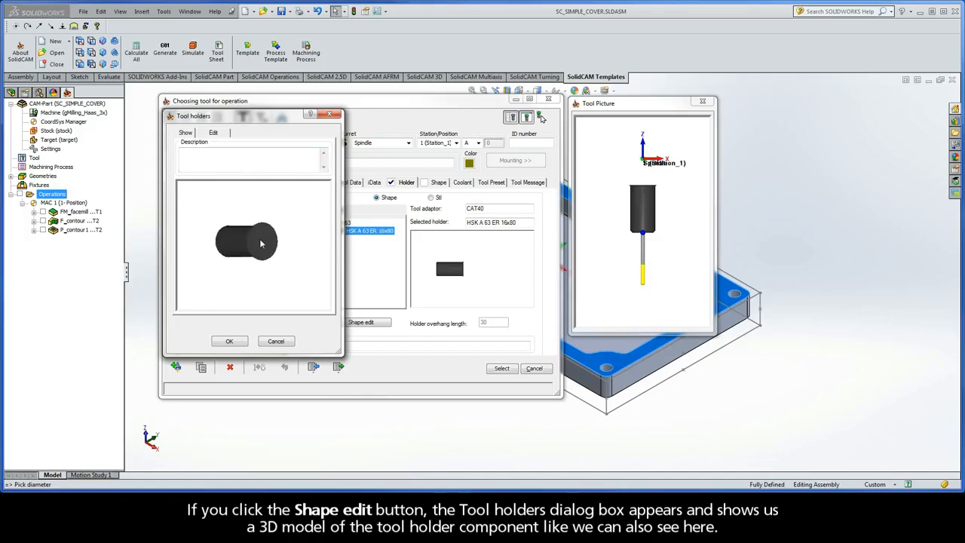
pyautogui.moveTo(273, 244); pyautogui.dragTo(251, 210)
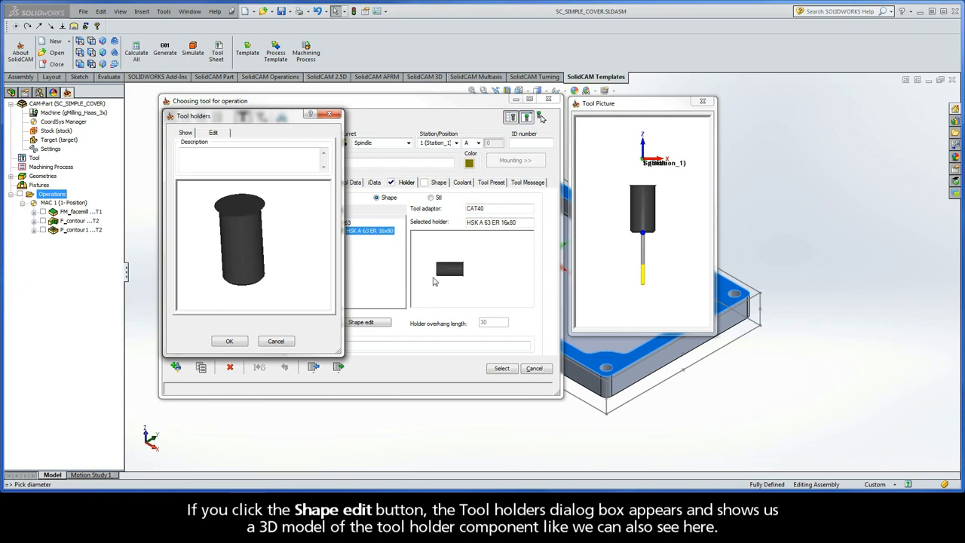
pyautogui.click(214, 133)
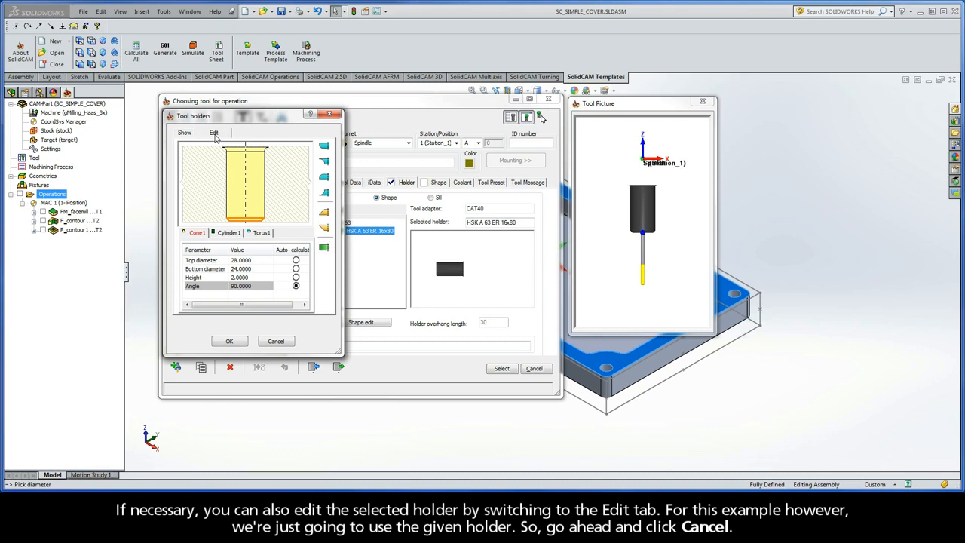
pyautogui.click(276, 342)
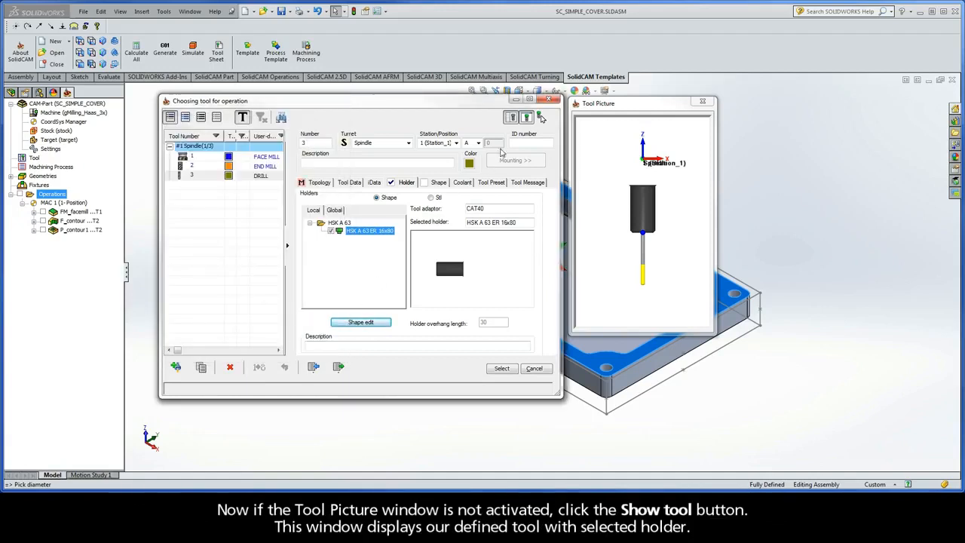
pyautogui.click(526, 118)
pyautogui.scroll(5, 645, 239)
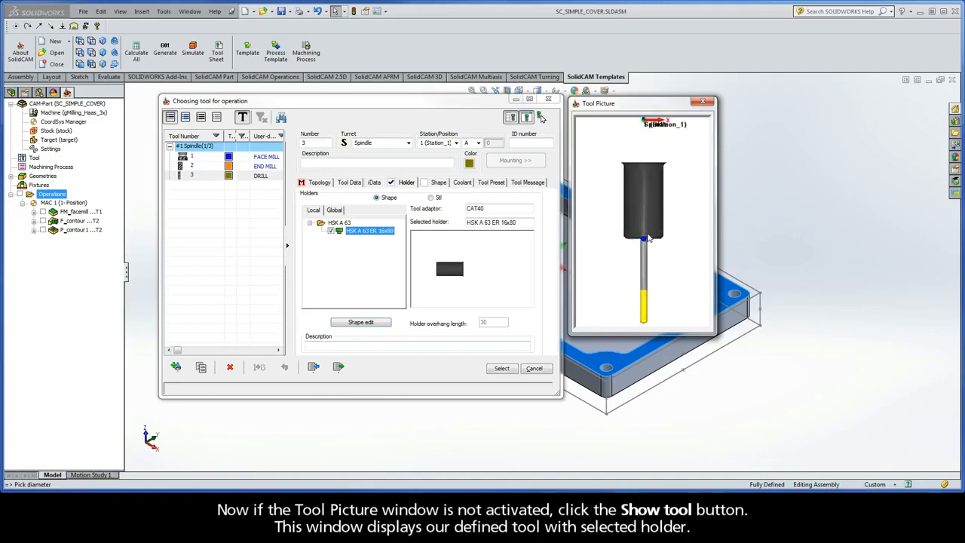
pyautogui.moveTo(657, 277); pyautogui.dragTo(640, 231)
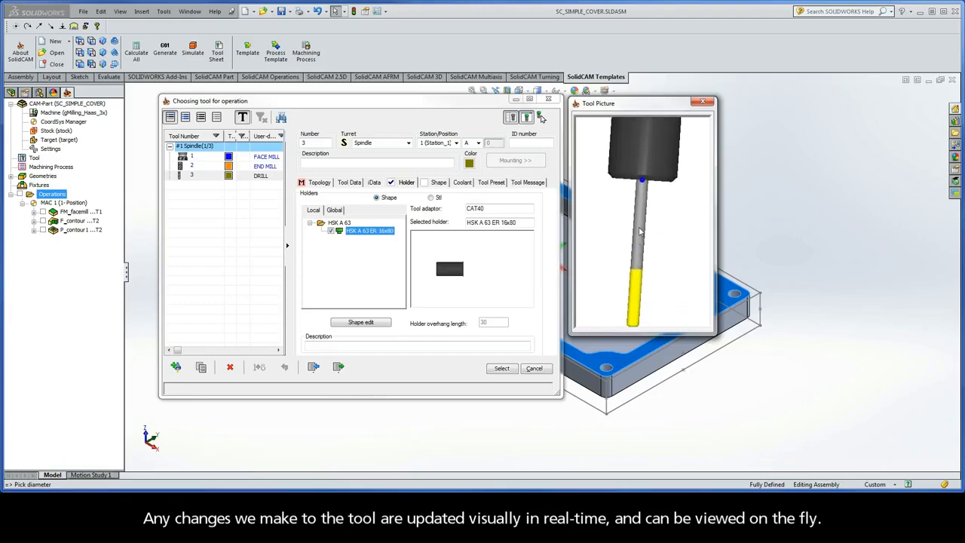
pyautogui.scroll(-2, 641, 232)
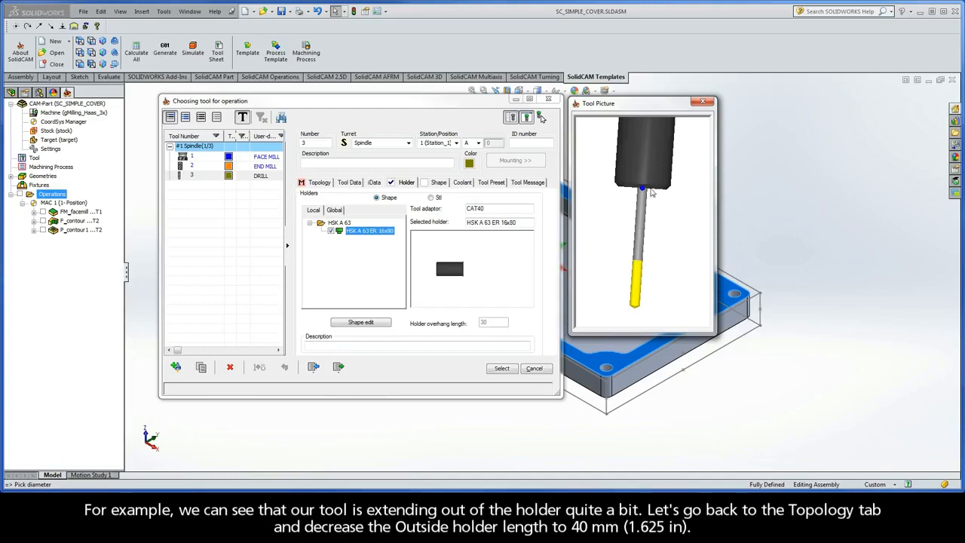
# Set the drill's outside holder length to 40 mm and accept the tool for the drilling operation
pyautogui.click(319, 183)
pyautogui.doubleClick(435, 288)
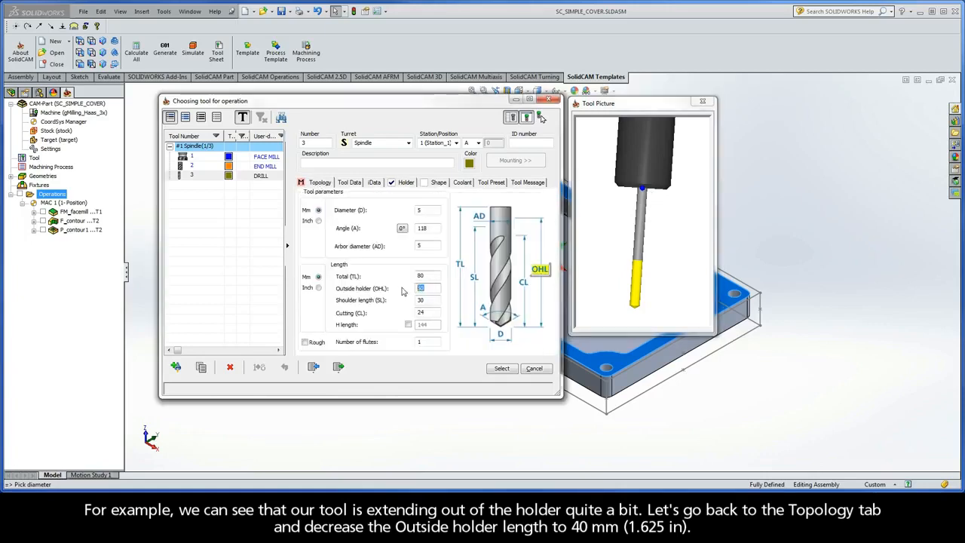
pyautogui.write('40')
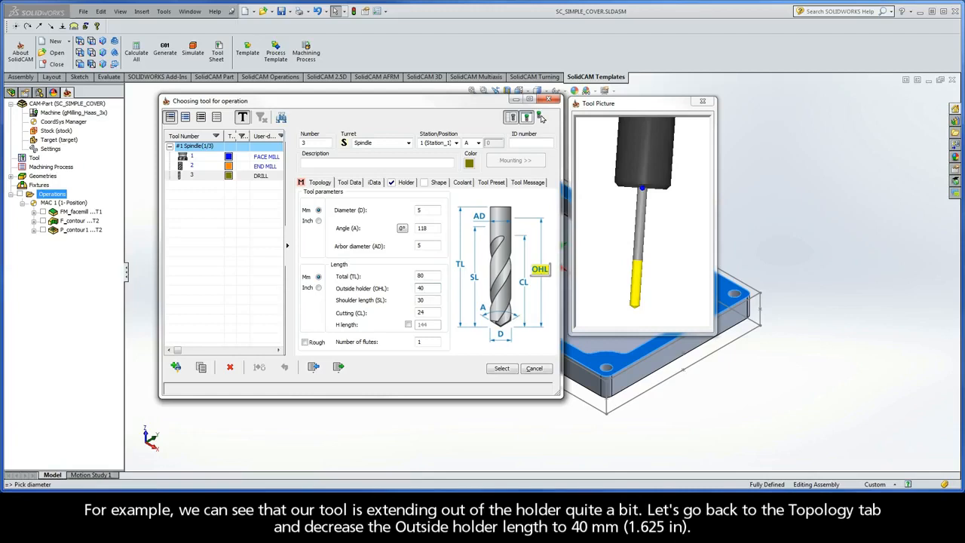
pyautogui.click(420, 298)
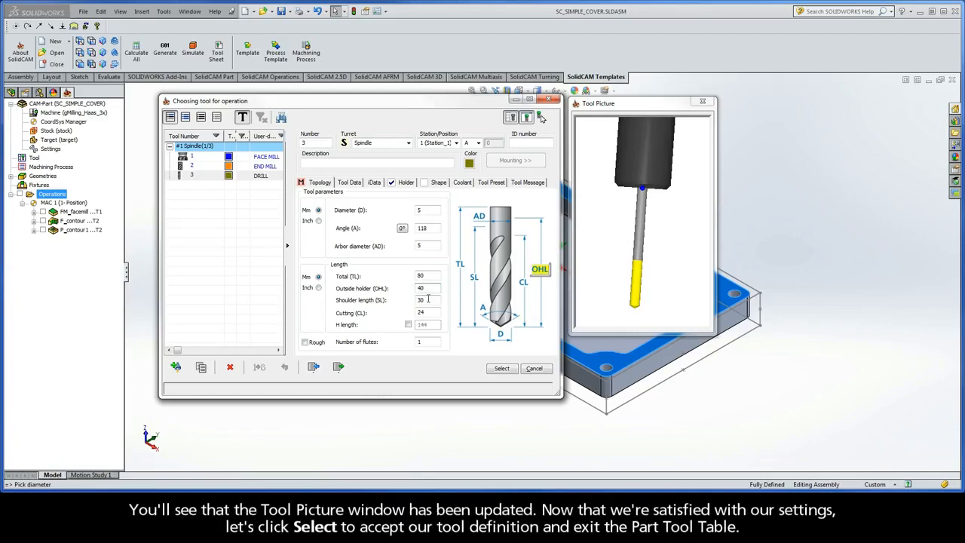
pyautogui.click(660, 260)
pyautogui.scroll(5, 657, 260)
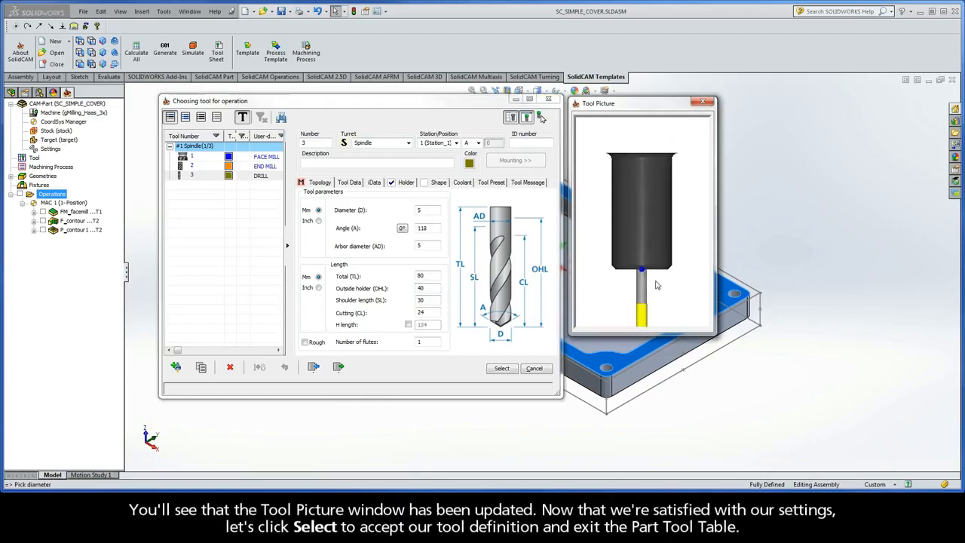
pyautogui.moveTo(654, 256); pyautogui.dragTo(652, 242, button='middle')
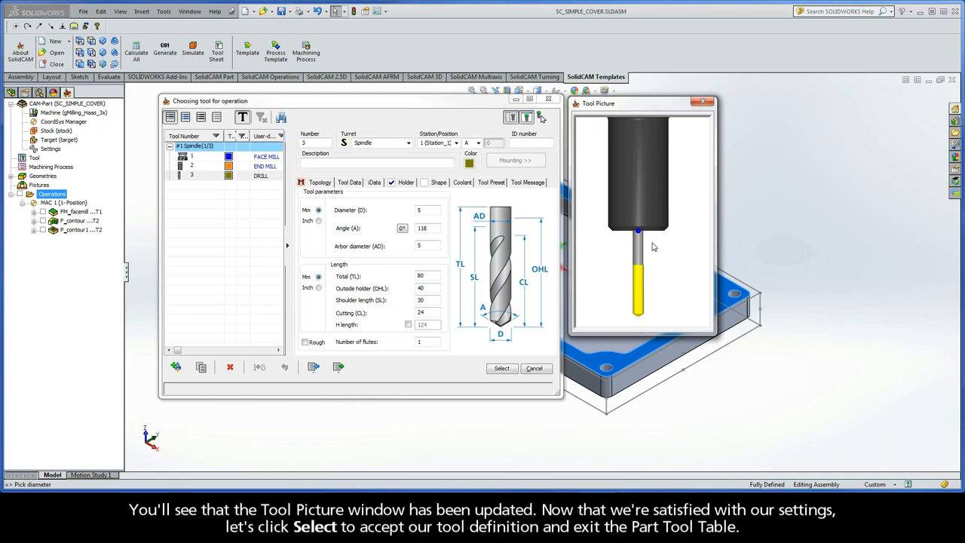
pyautogui.click(502, 368)
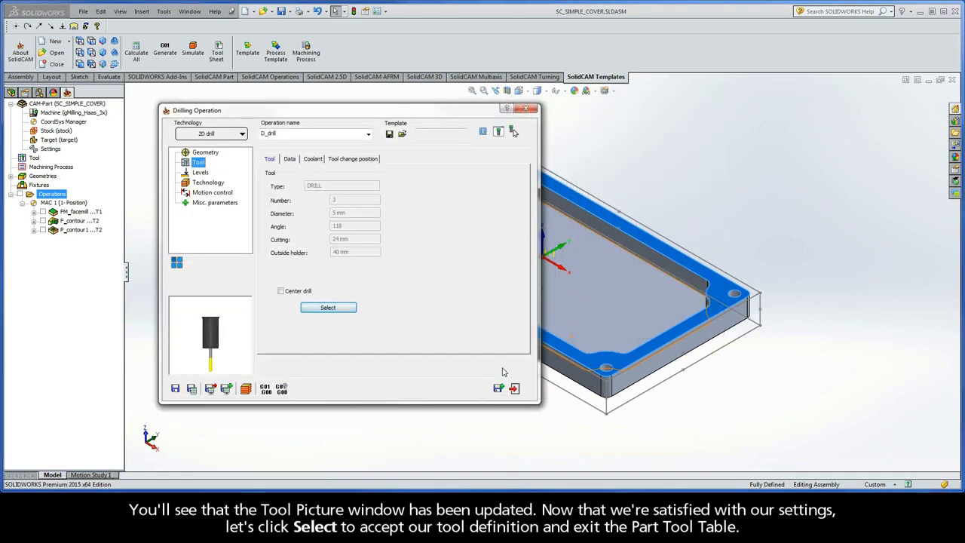
# Define the drilling operation's upper level by picking the top face of the target model
pyautogui.click(201, 172)
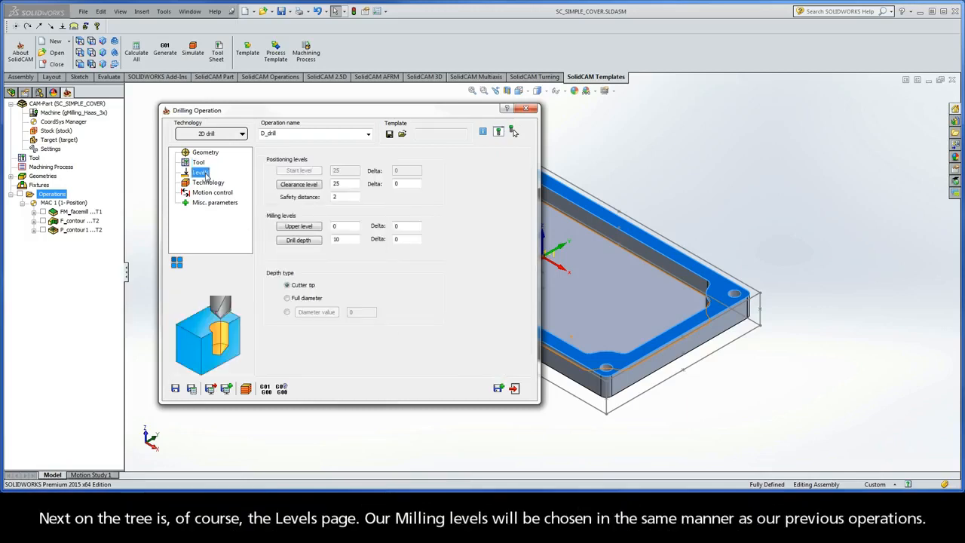
pyautogui.click(299, 227)
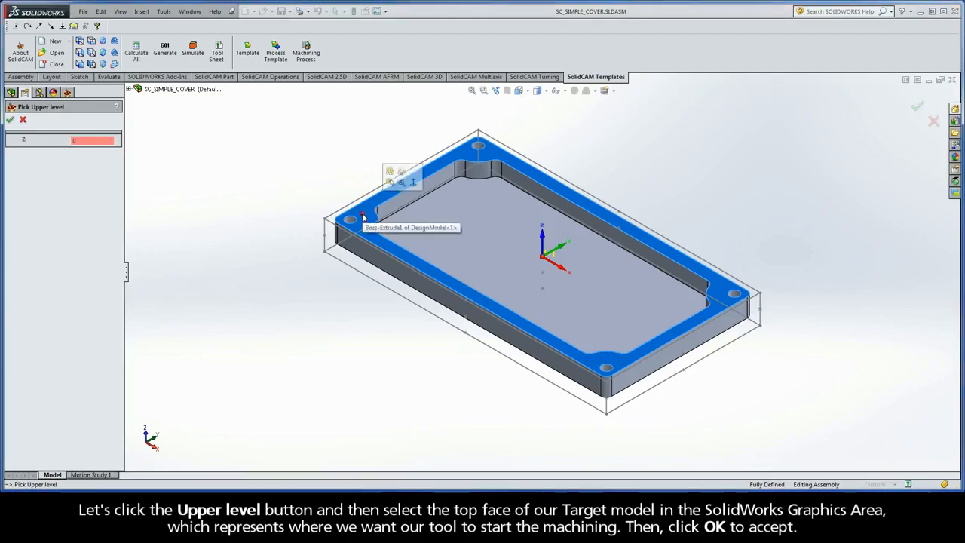
pyautogui.click(363, 215)
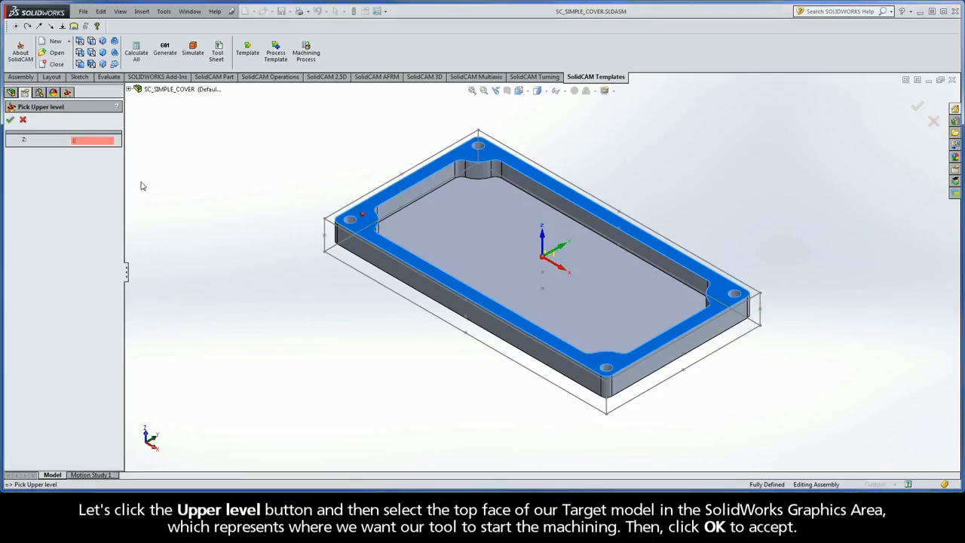
pyautogui.click(9, 122)
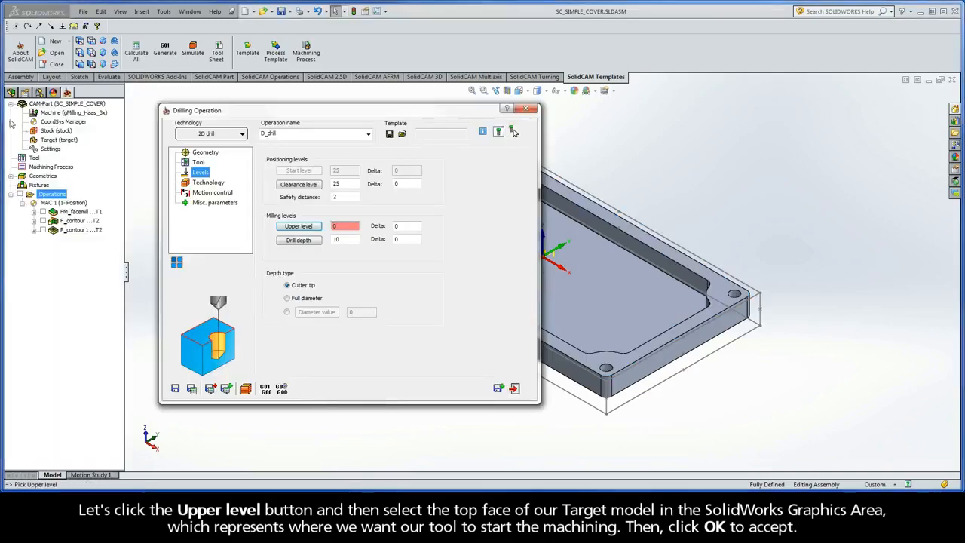
# Define the drill depth by picking the bottom face of the target model, and set the depth type to Full diameter
pyautogui.click(299, 241)
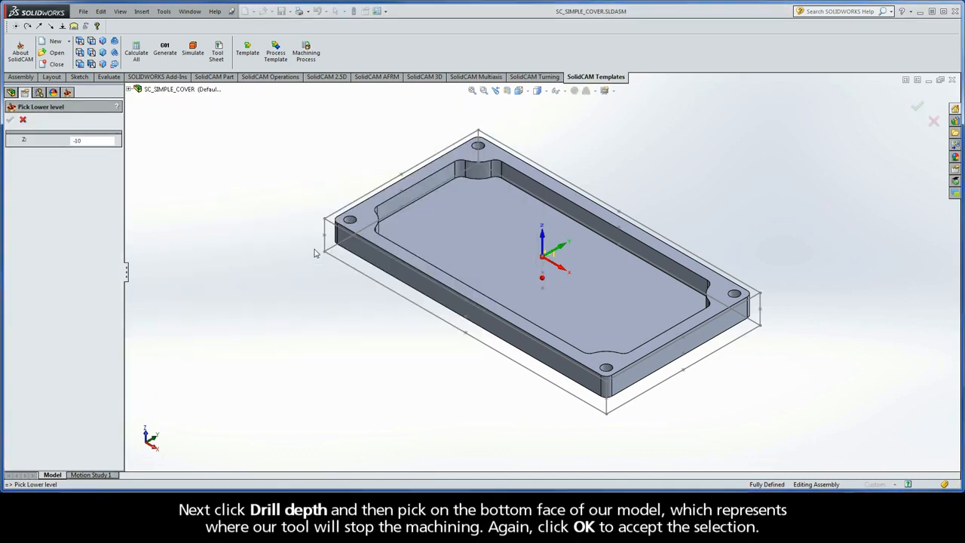
pyautogui.press('Up')
pyautogui.press('Up')
pyautogui.press('Up')
pyautogui.press('Up')
pyautogui.press('Up')
pyautogui.press('Up')
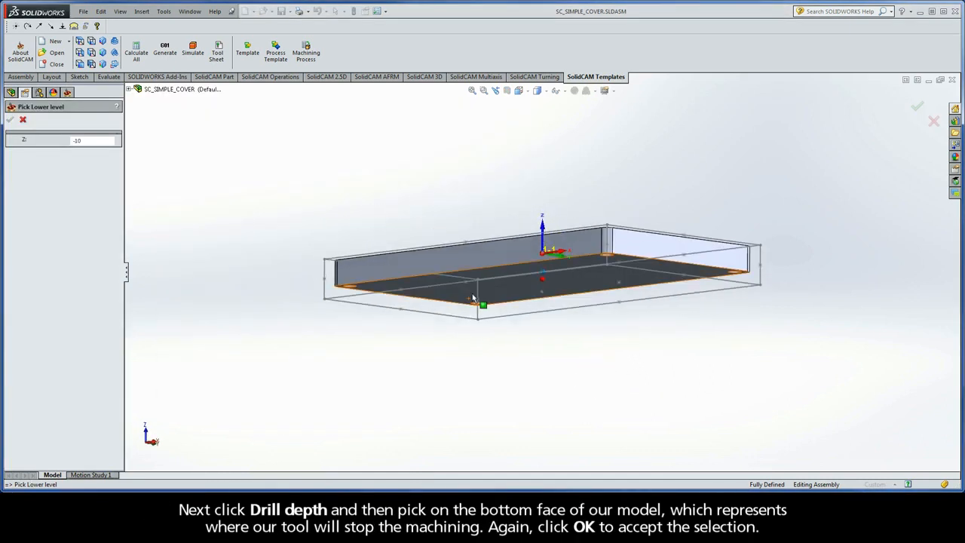
pyautogui.click(495, 284)
pyautogui.press('Down')
pyautogui.press('Down')
pyautogui.press('Down')
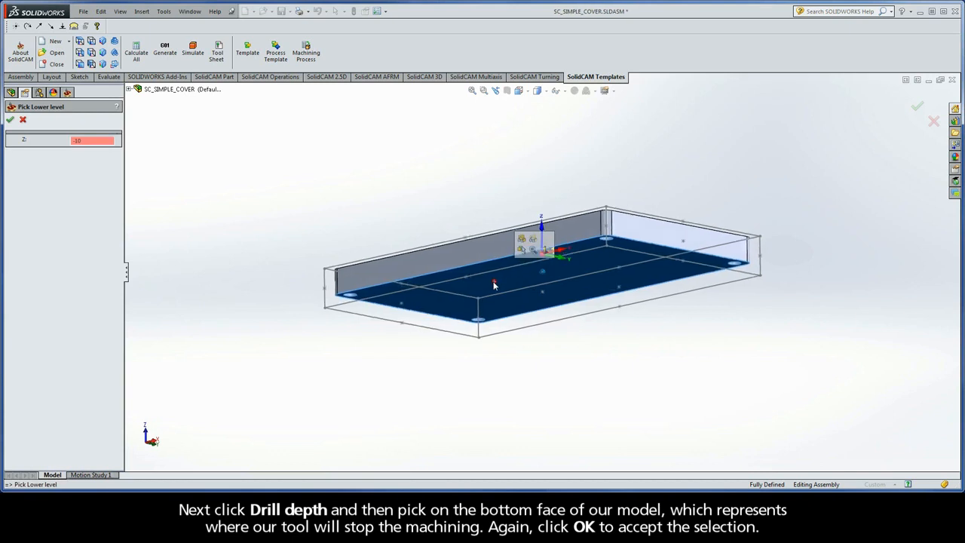
pyautogui.press('Down')
pyautogui.press('Down')
pyautogui.press('Down')
pyautogui.press('Left')
pyautogui.press('Left')
pyautogui.press('Left')
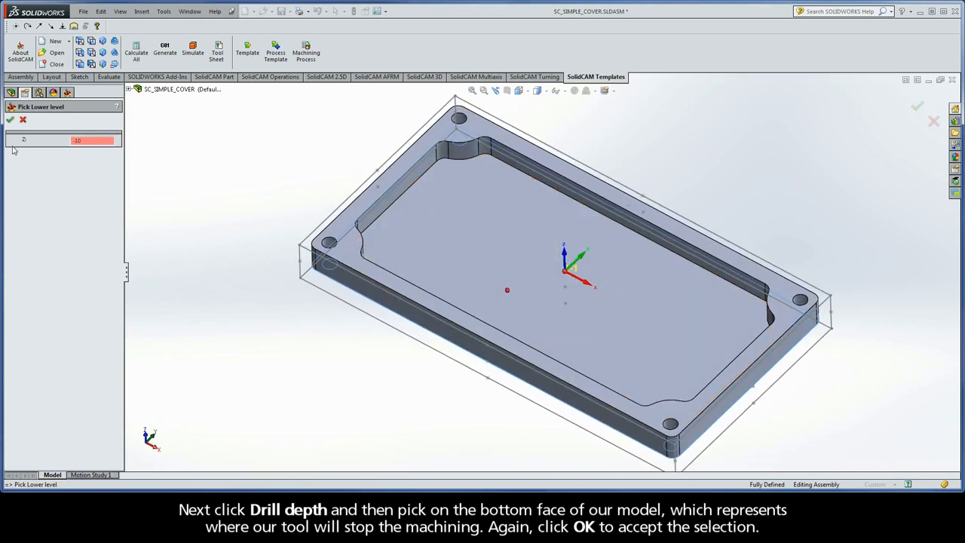
pyautogui.click(10, 121)
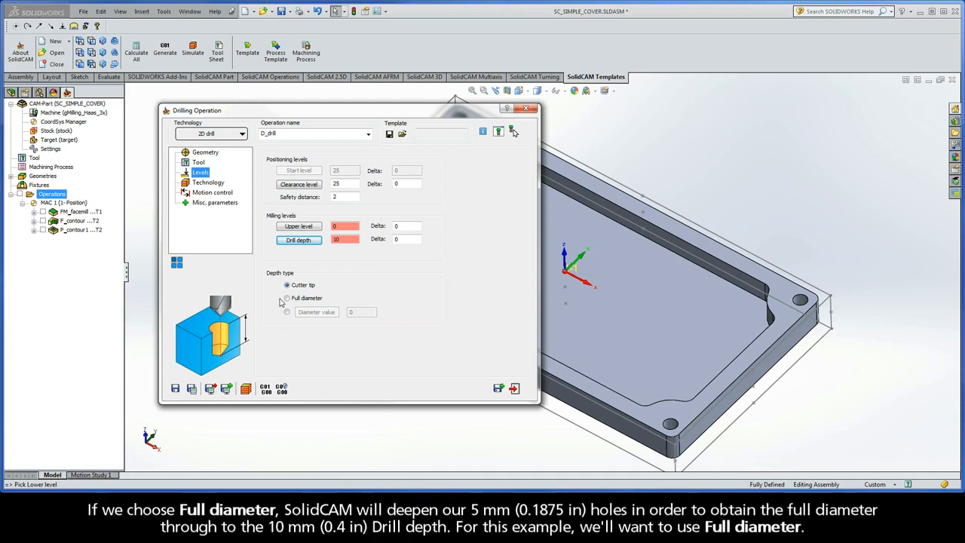
pyautogui.click(287, 299)
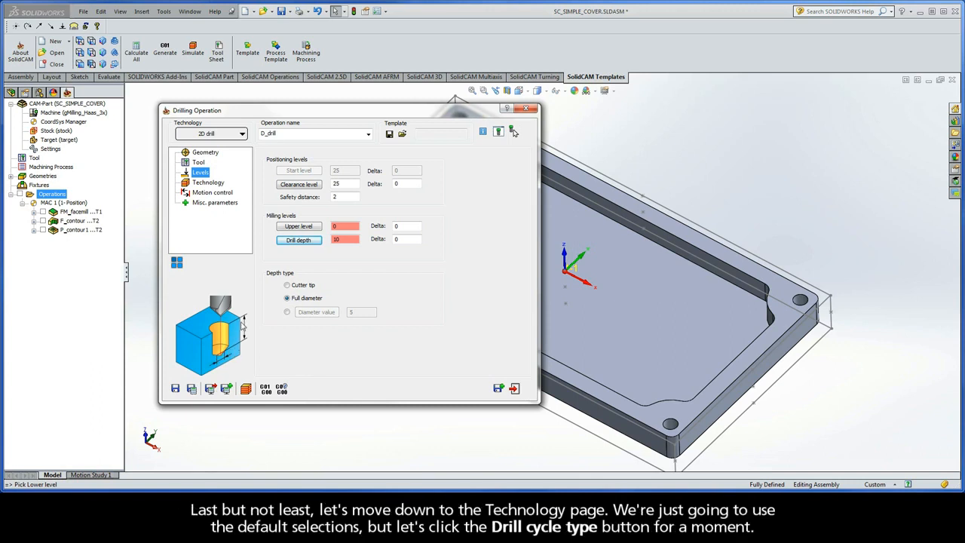
# Choose the G81 drill cycle for the drilling operation, and save and calculate its tool path
pyautogui.click(214, 187)
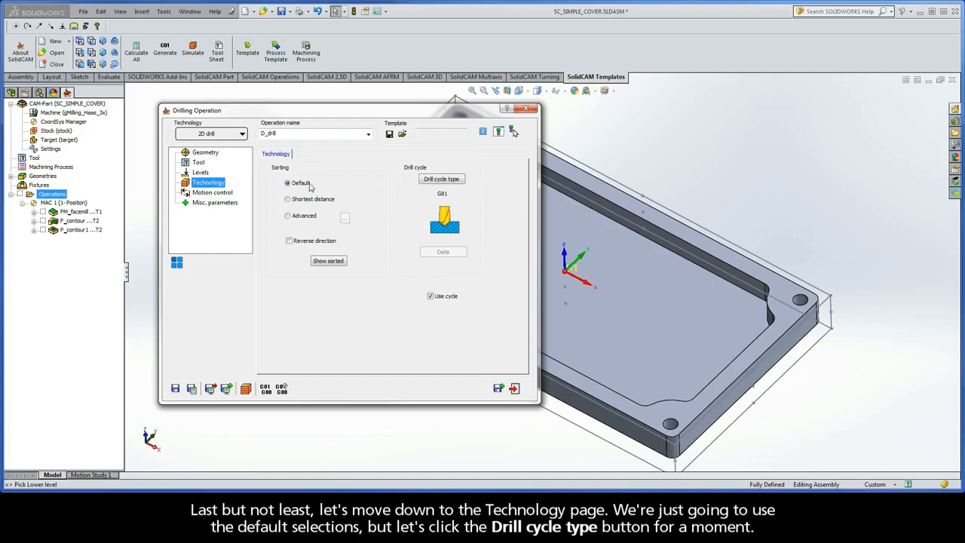
pyautogui.click(442, 181)
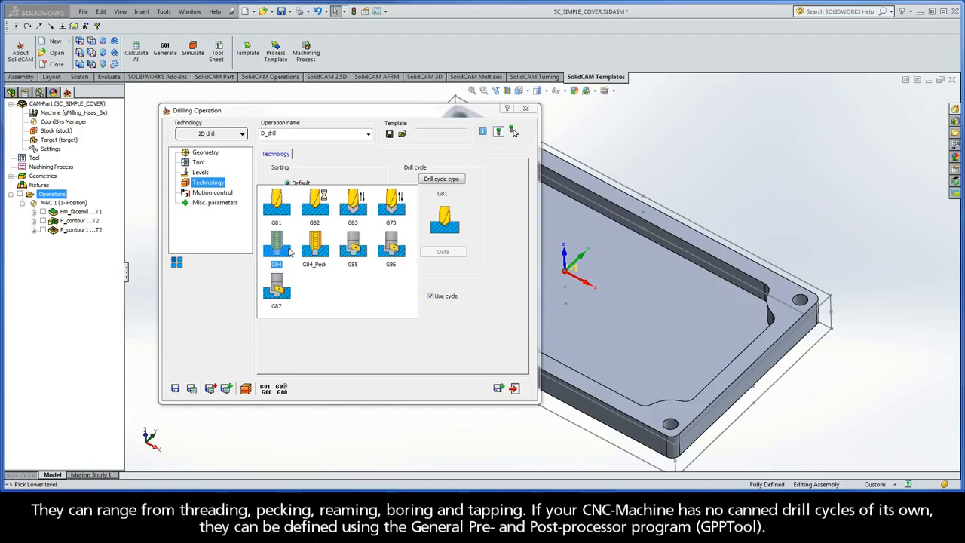
pyautogui.click(277, 202)
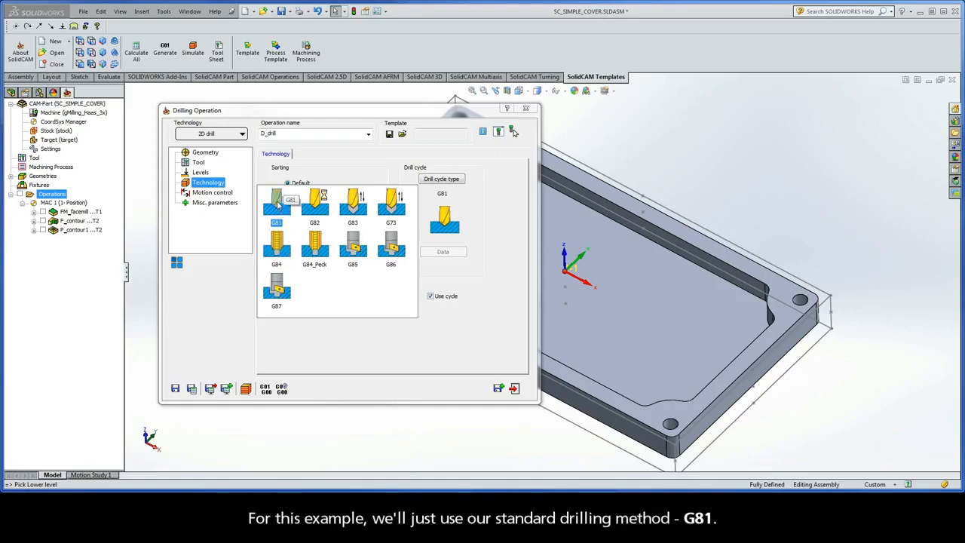
pyautogui.click(278, 204)
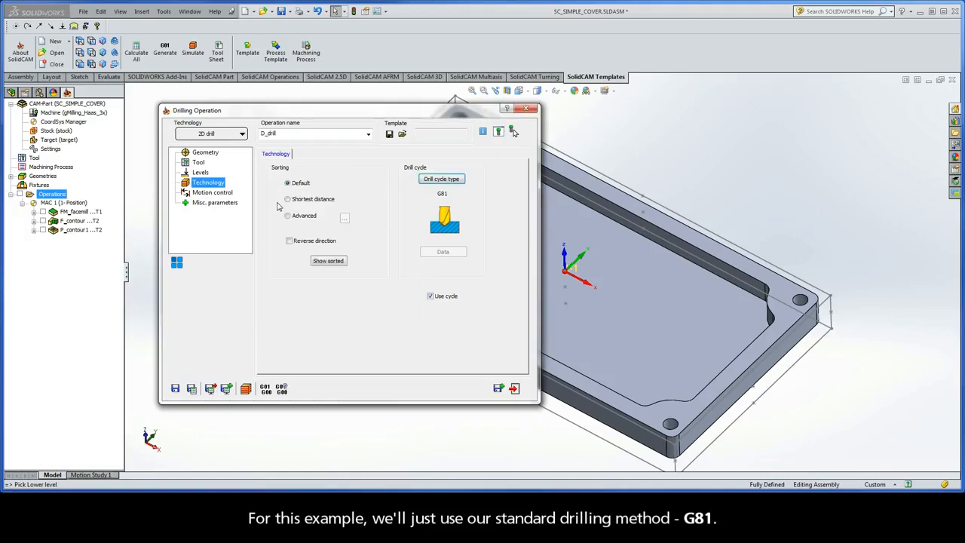
pyautogui.click(192, 389)
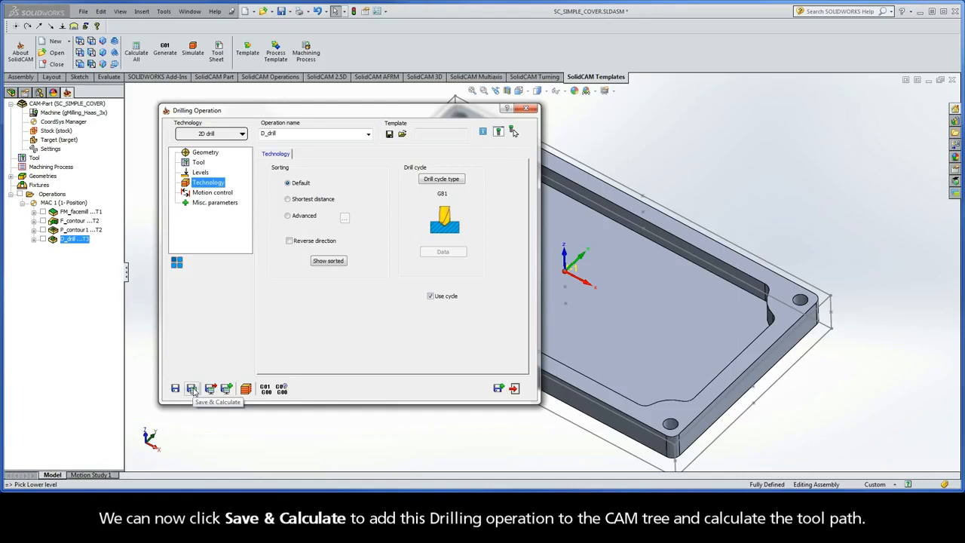
# Play the Host CAD simulation of the drilling tool path, and close the simulation and the drilling operation
pyautogui.click(246, 388)
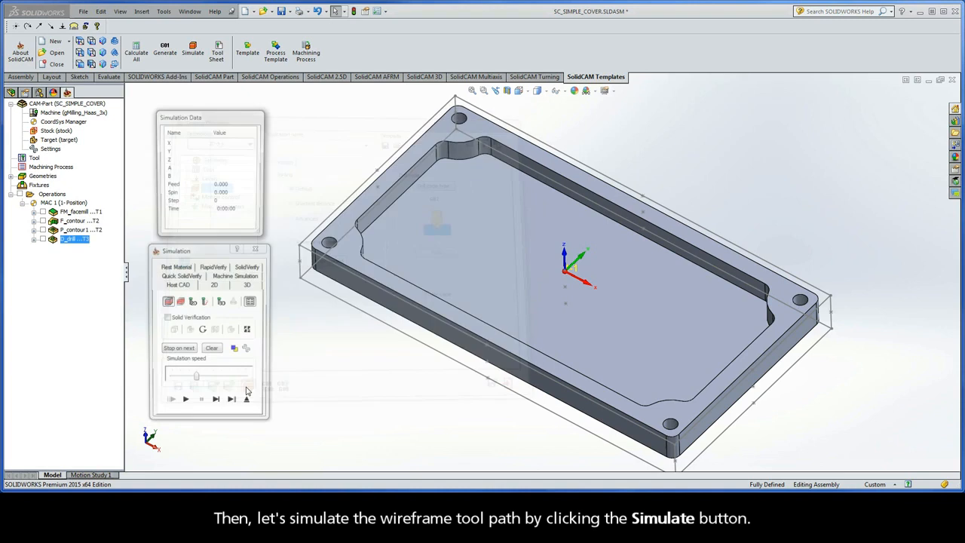
pyautogui.click(185, 404)
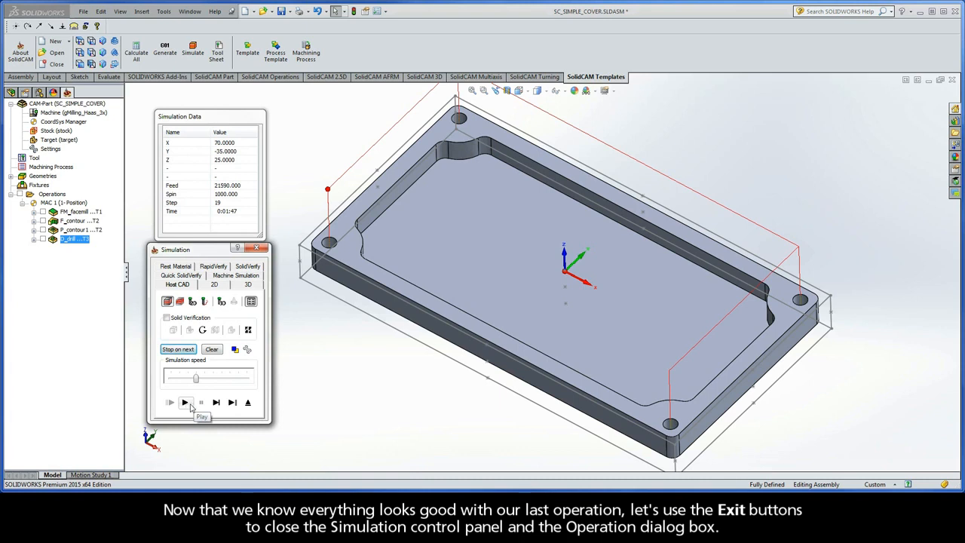
pyautogui.click(249, 403)
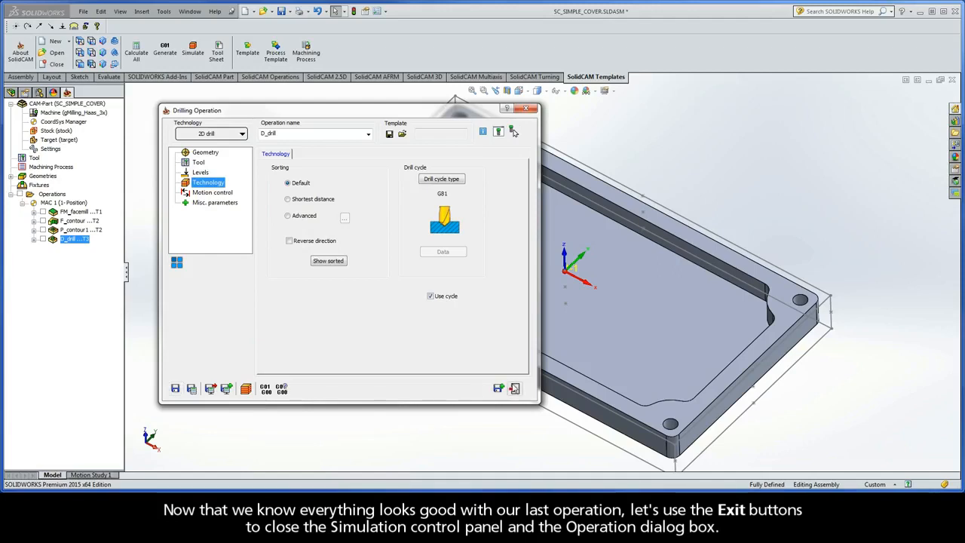
pyautogui.click(514, 389)
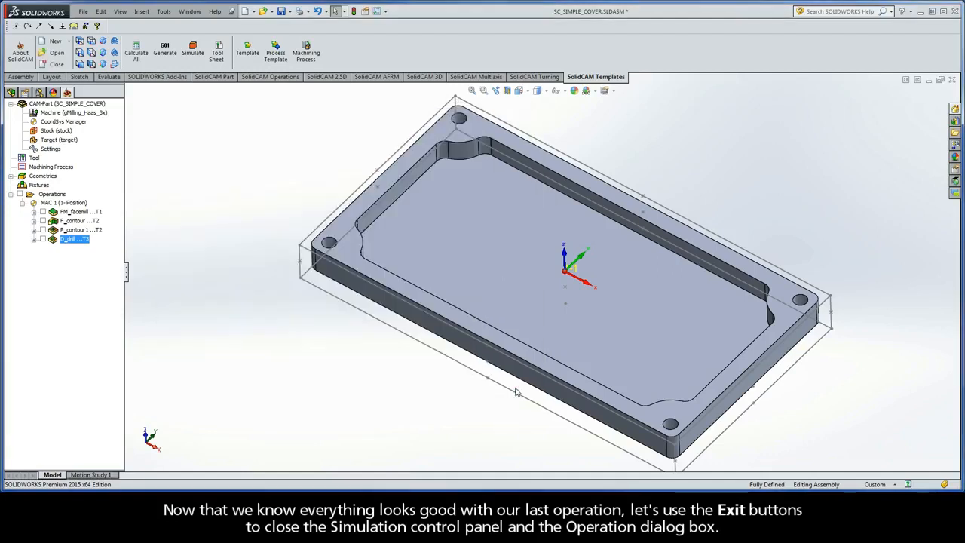